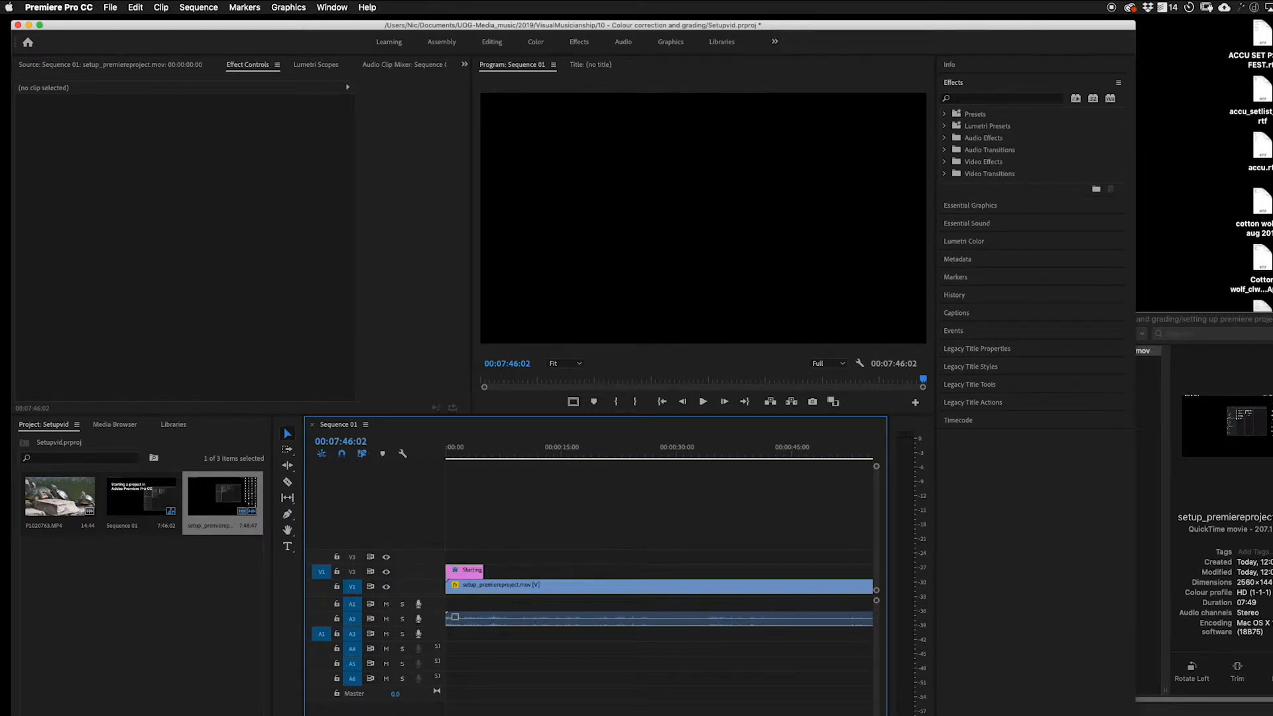
Check where the sequence ends and move the playhead to 00:02:35:04
{"action": "scroll", "coordinate": [659, 570], "scroll_direction": "right", "scroll_amount": 20}
{"action": "scroll", "coordinate": [642, 466], "scroll_direction": "left", "scroll_amount": 10}
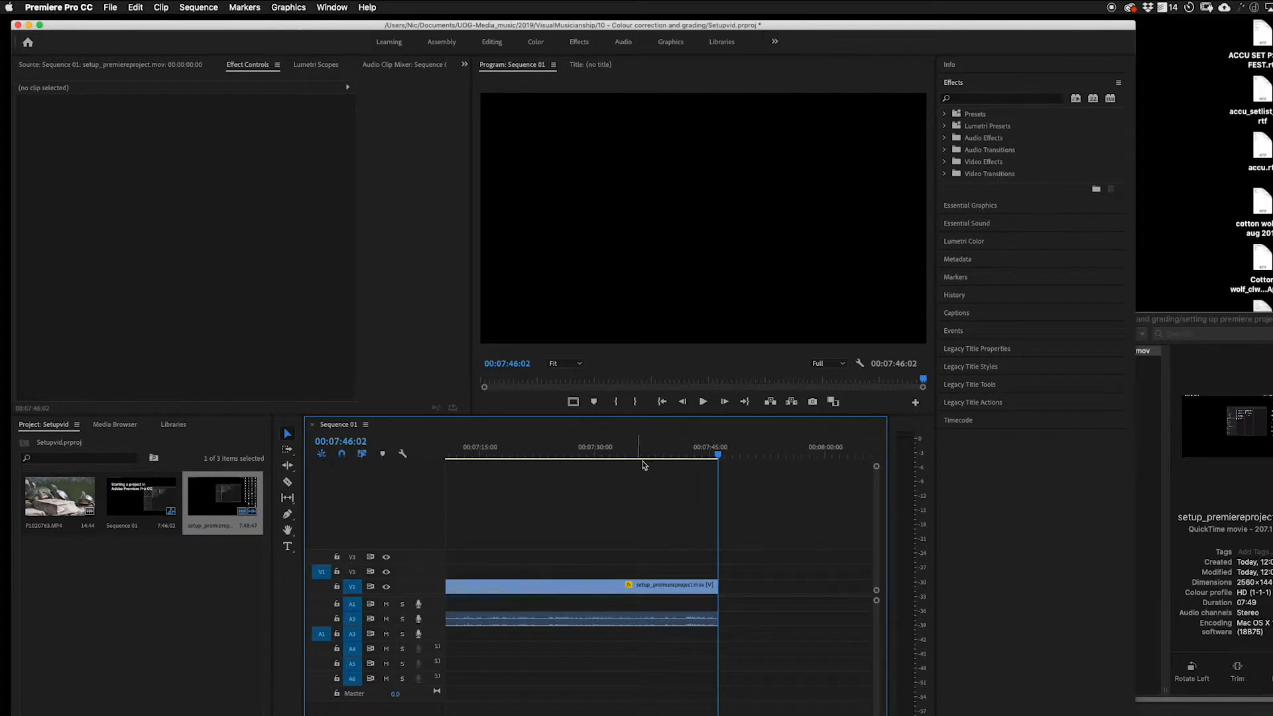
{"action": "left_click_drag", "start_coordinate": [657, 456], "coordinate": [721, 467]}
{"action": "left_click", "coordinate": [628, 380]}
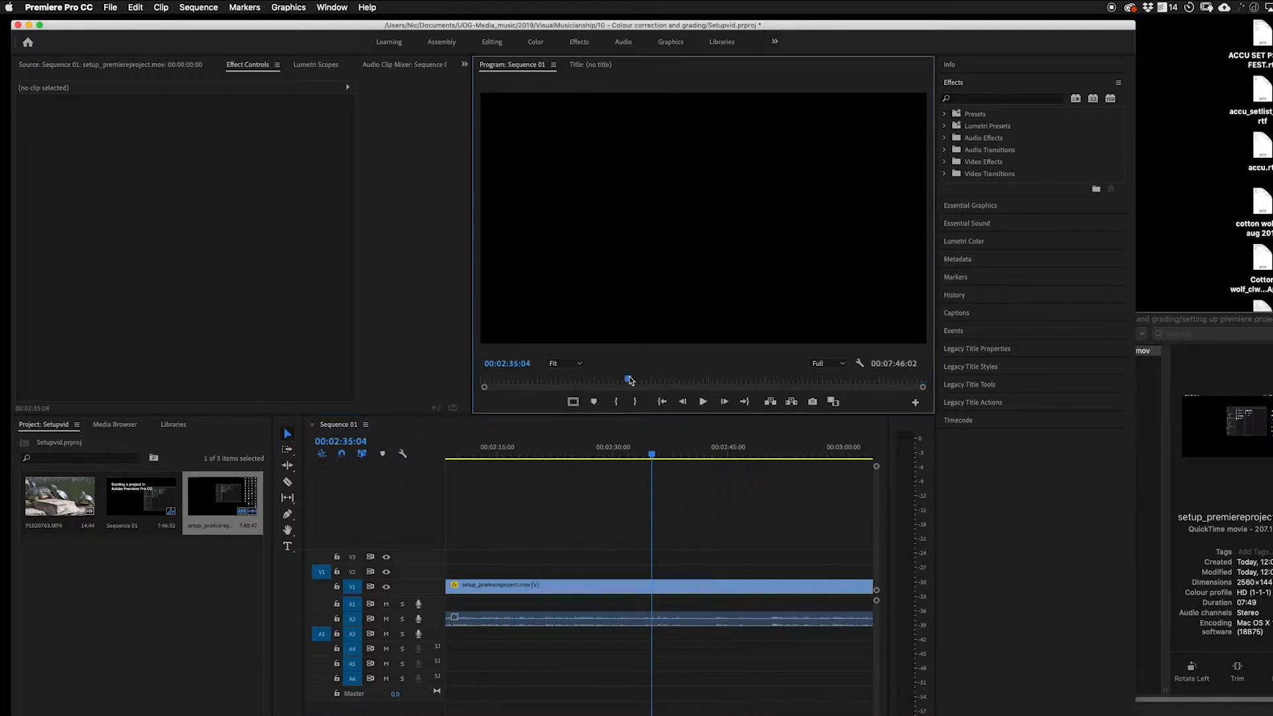
Make the Sequence 01 timeline active, open its media export settings and reposition the dialog for a clear view
{"action": "left_click", "coordinate": [191, 607]}
{"action": "left_click", "coordinate": [568, 534]}
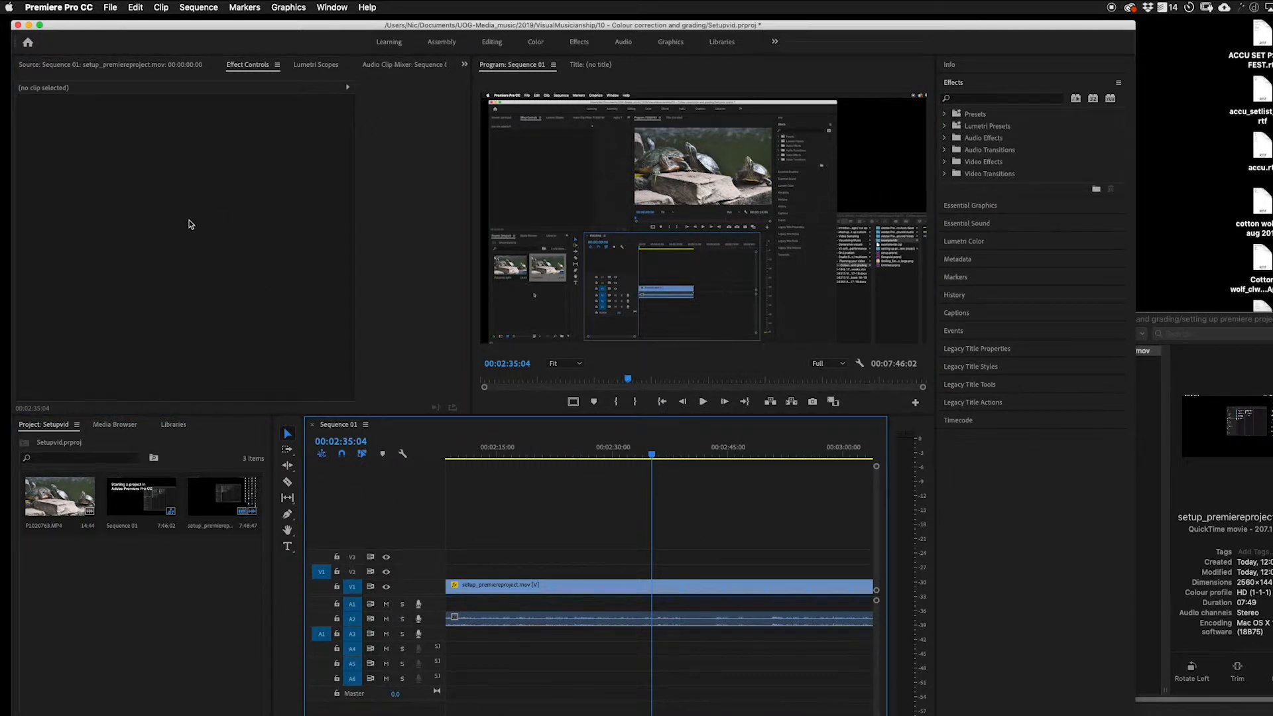
{"action": "left_click", "coordinate": [109, 8]}
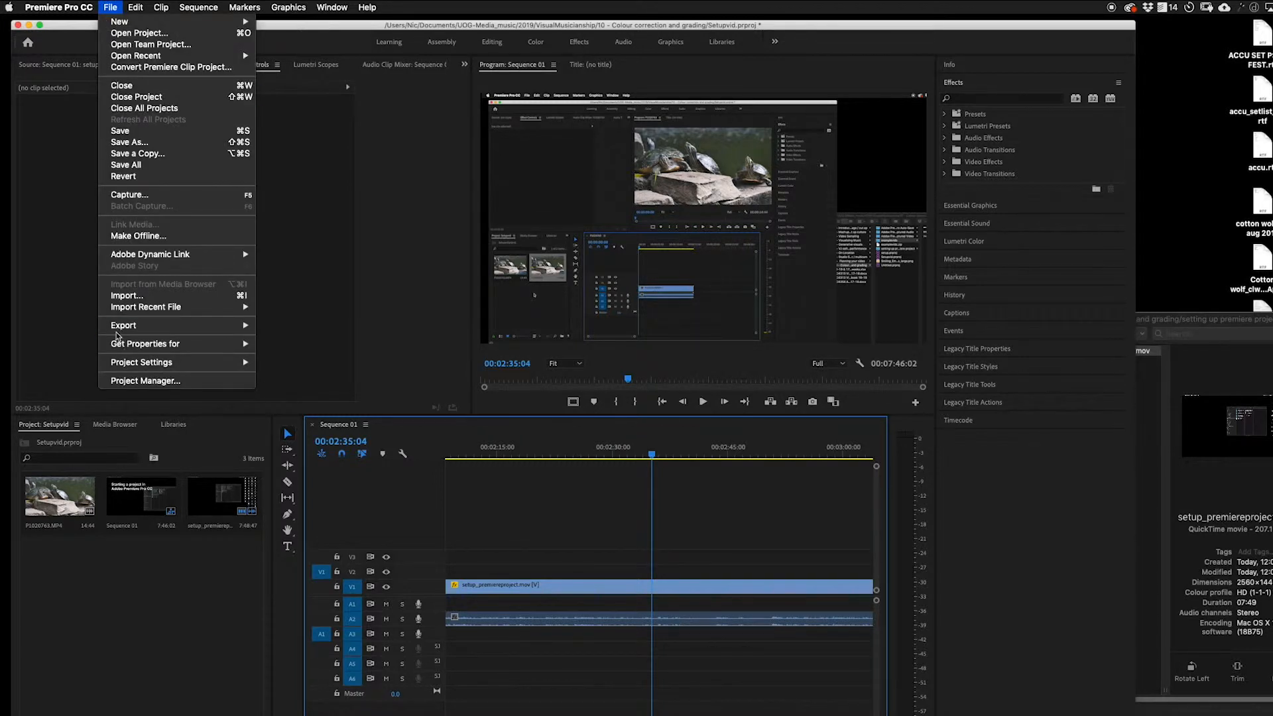
{"action": "mouse_move", "coordinate": [120, 329]}
{"action": "left_click", "coordinate": [276, 327]}
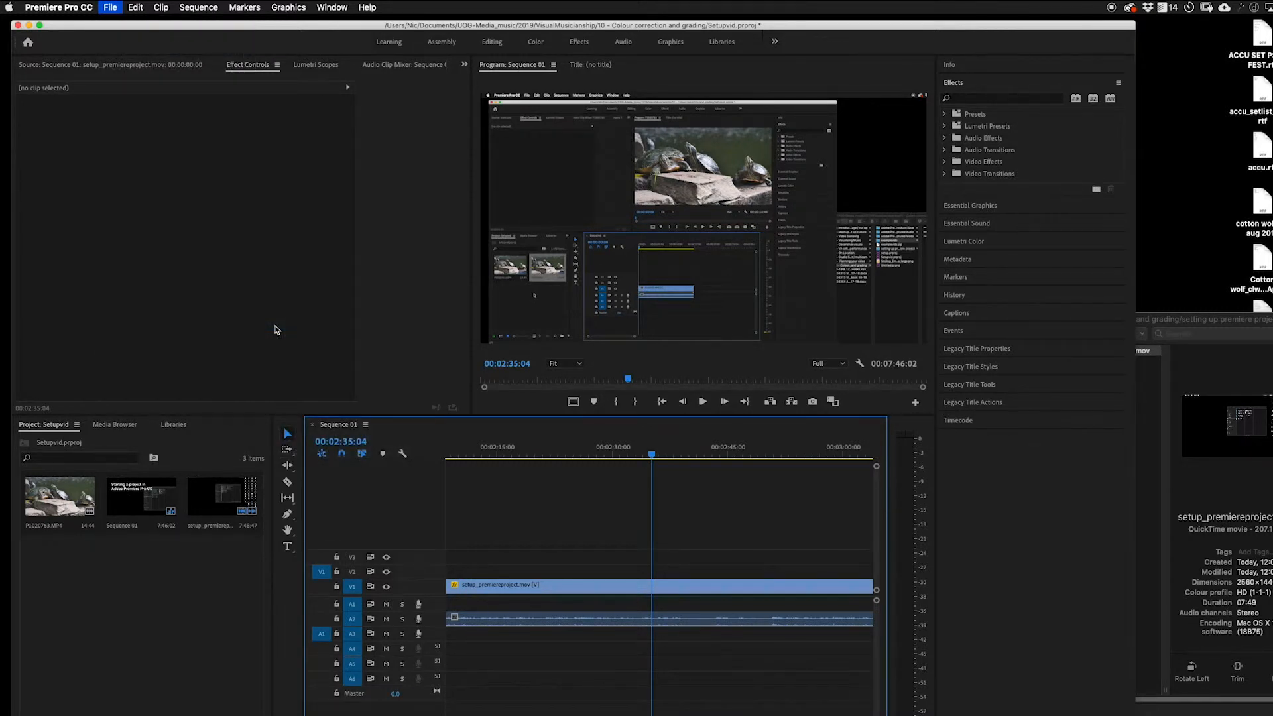
{"action": "left_click_drag", "start_coordinate": [324, 25], "coordinate": [436, 145]}
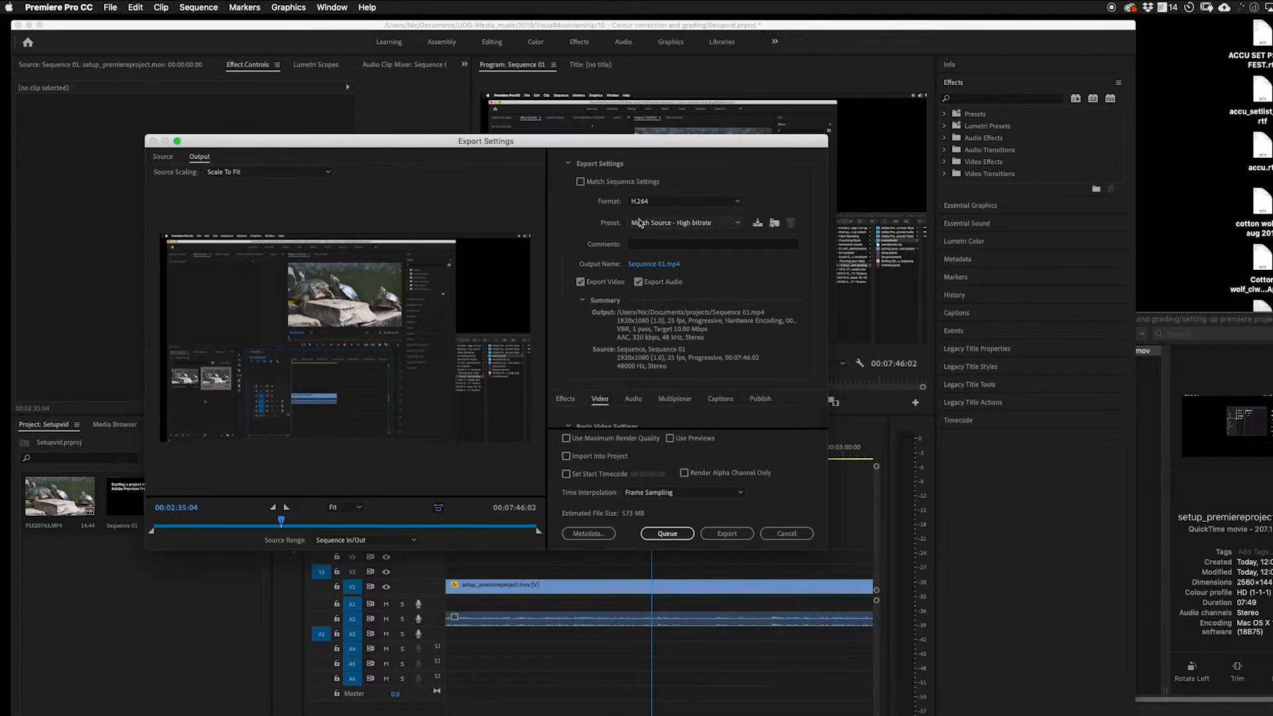
Set the export format to H.264 with Match Sequence Settings turned off
{"action": "left_click", "coordinate": [581, 182]}
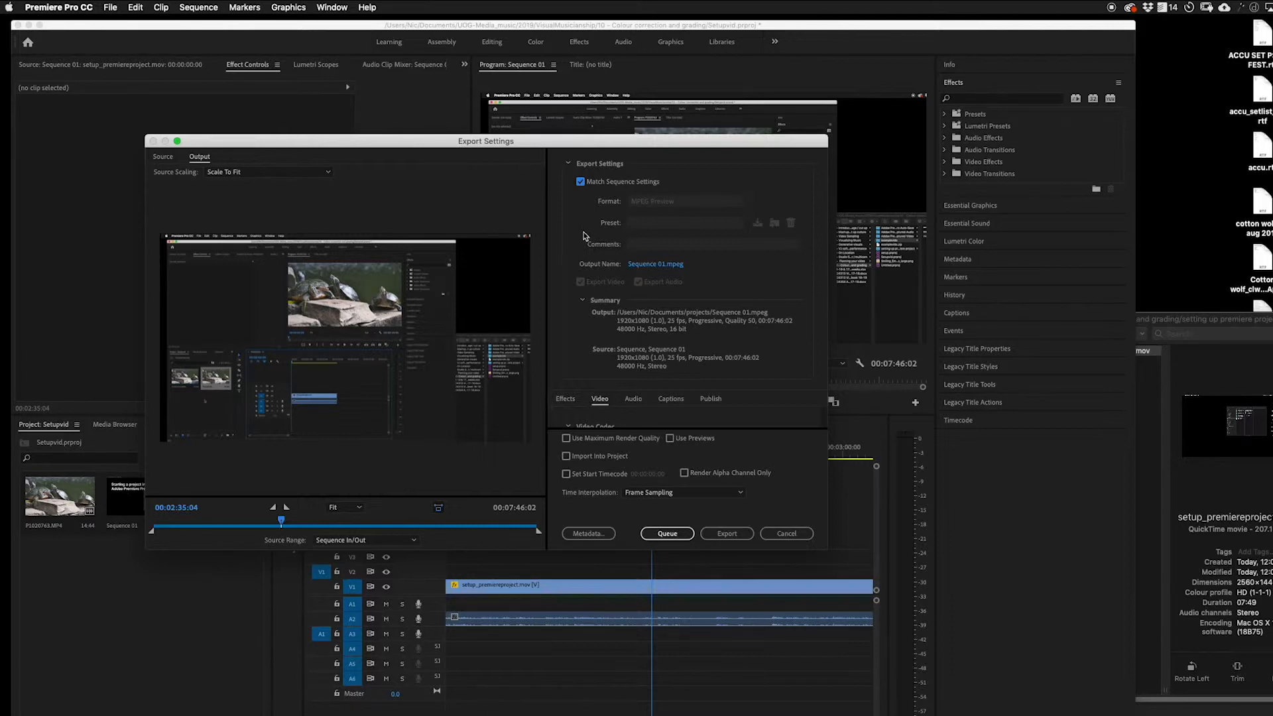
{"action": "left_click", "coordinate": [580, 182]}
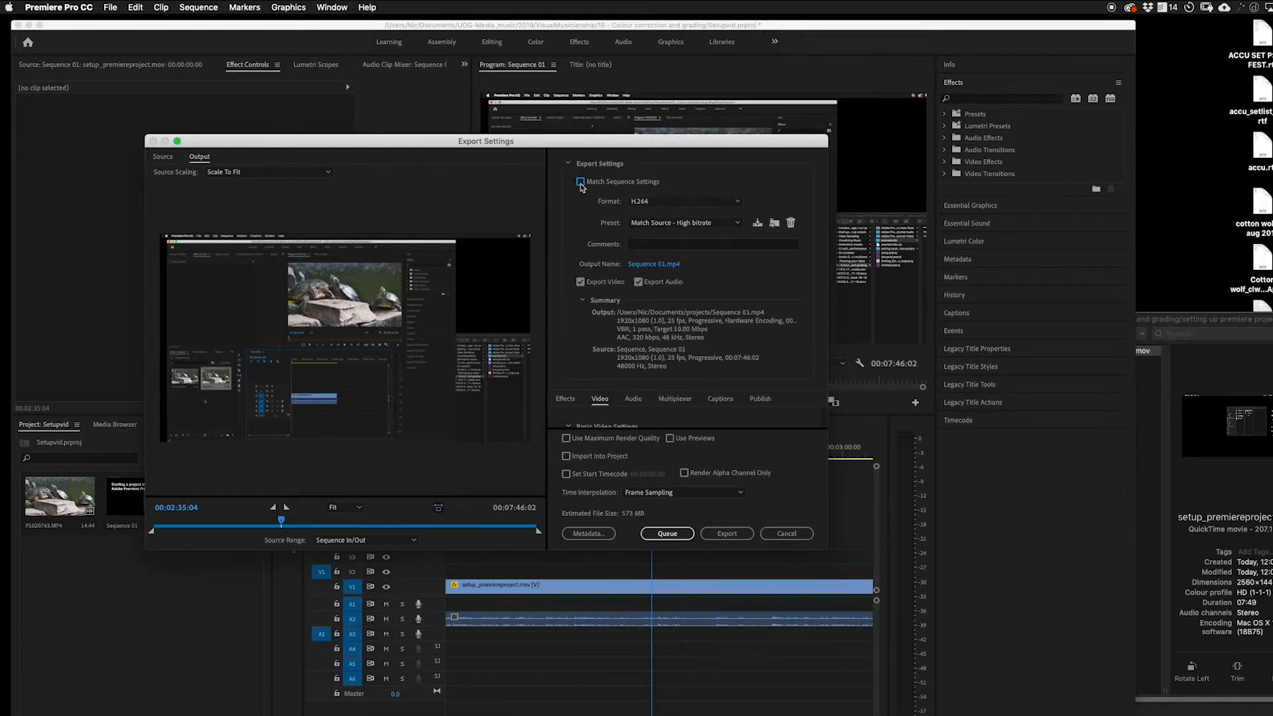
{"action": "left_click", "coordinate": [666, 205]}
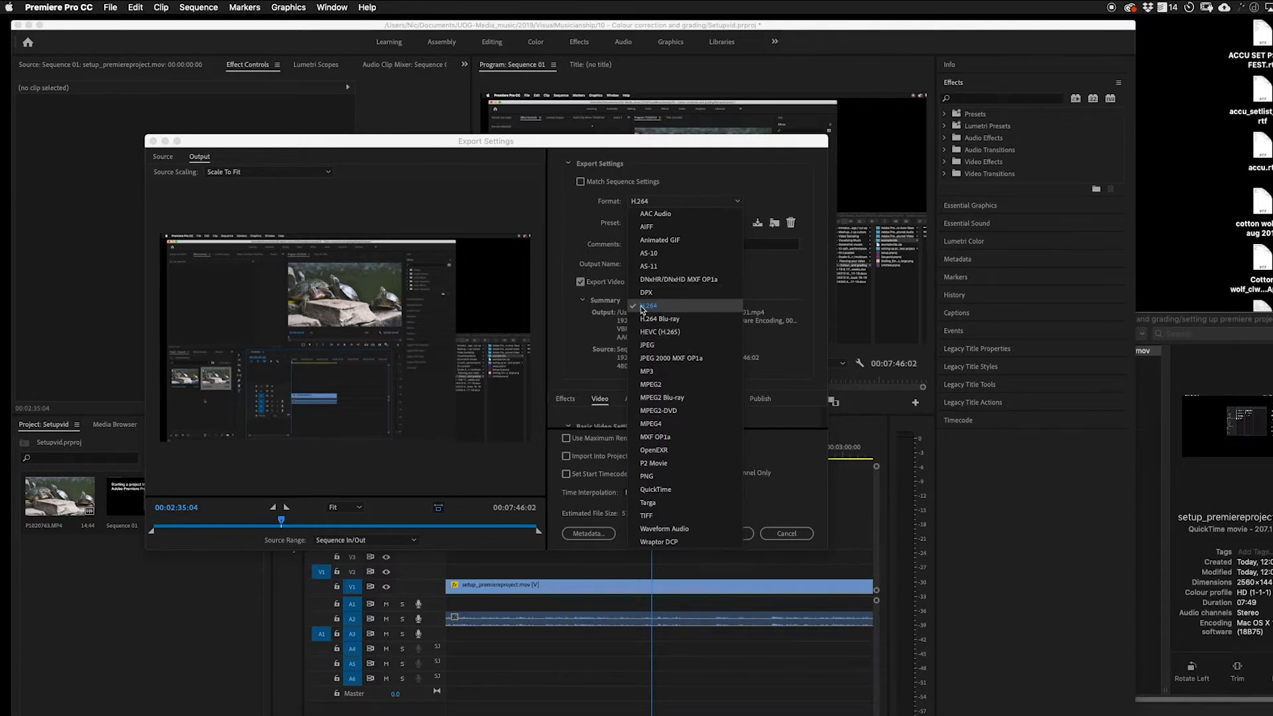
{"action": "left_click", "coordinate": [663, 311]}
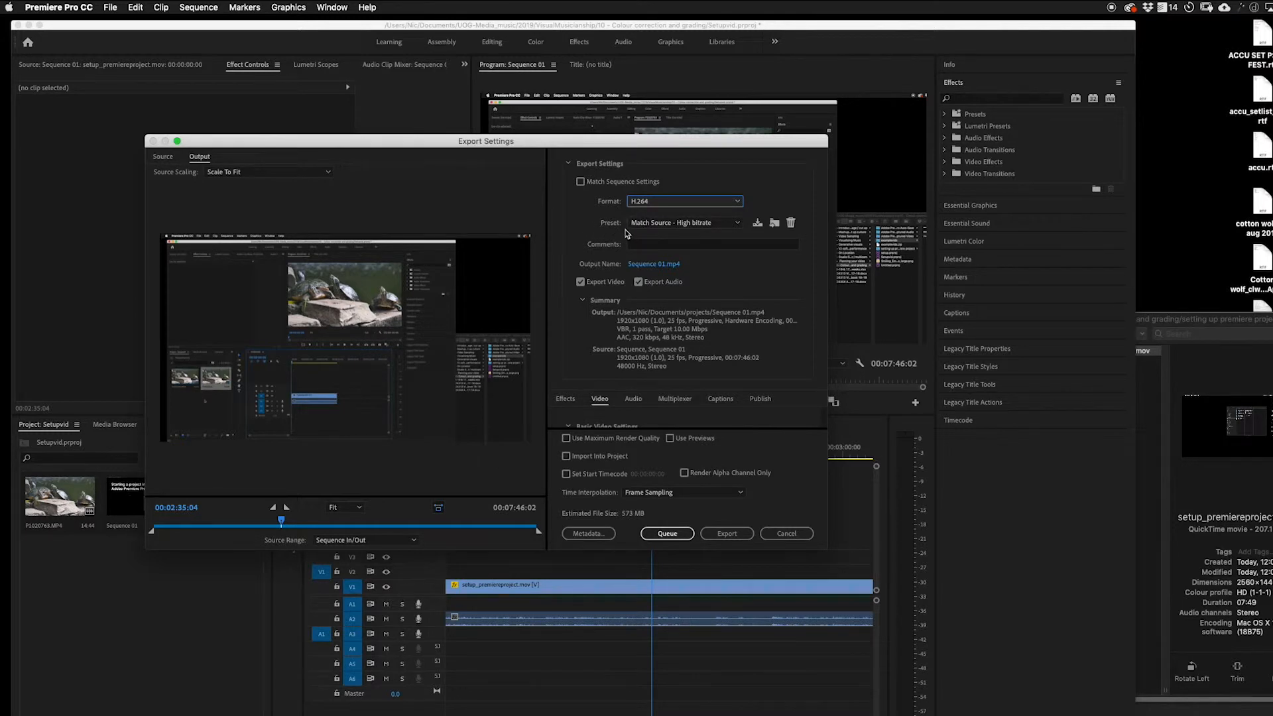
Compare the YouTube 720p HD and YouTube 1080p Full HD presets, enlarging the export dialog to show the video settings
{"action": "left_click", "coordinate": [737, 224]}
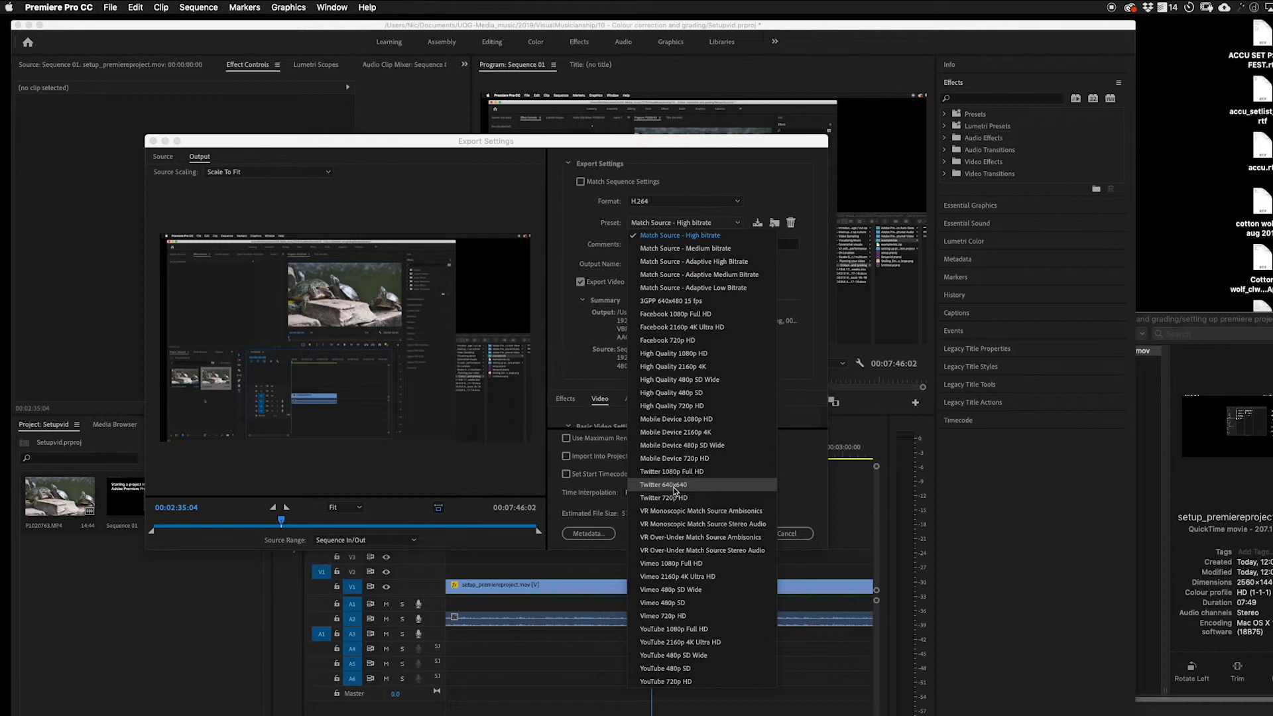
{"action": "left_click", "coordinate": [653, 682]}
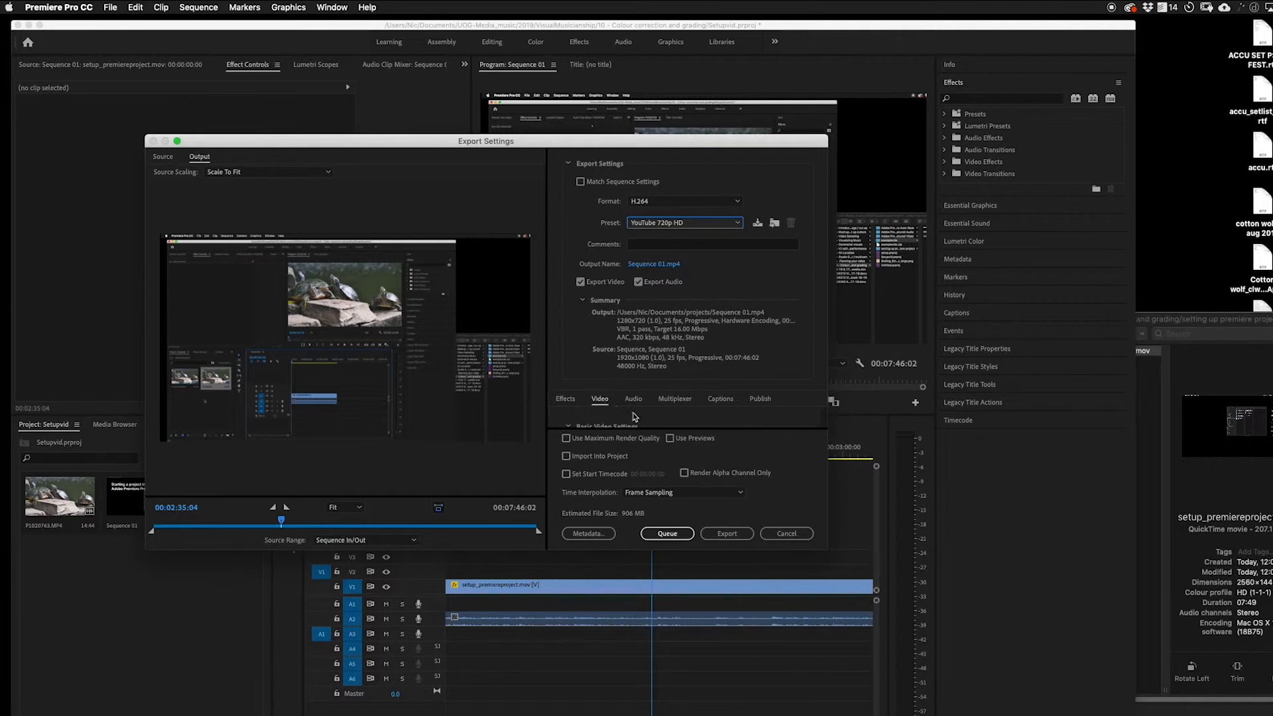
{"action": "left_click_drag", "start_coordinate": [822, 549], "coordinate": [883, 715]}
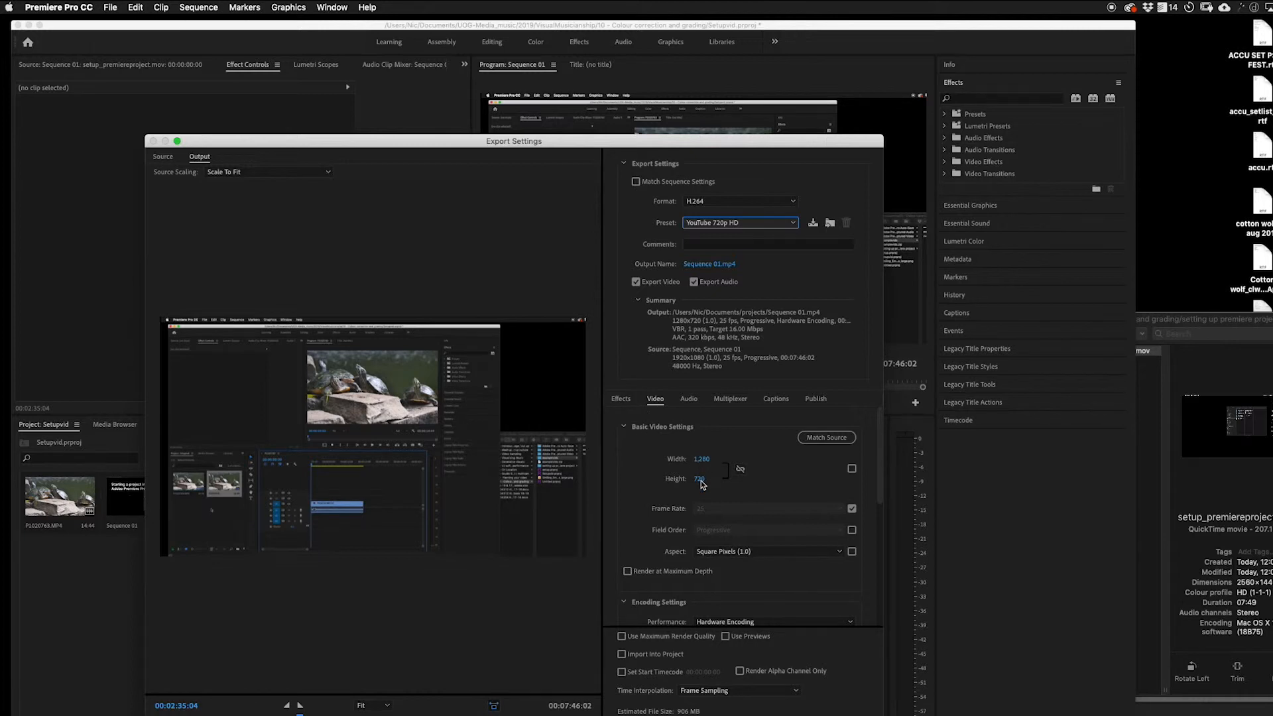
{"action": "left_click", "coordinate": [702, 224]}
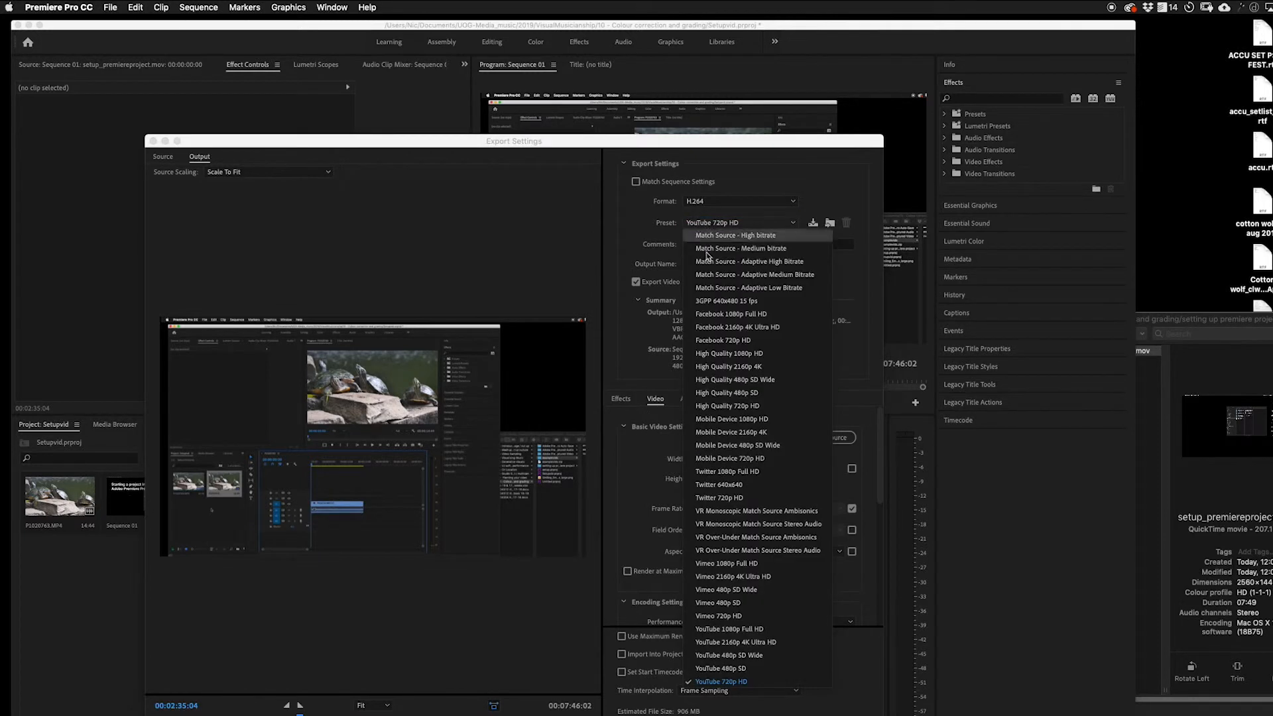
{"action": "left_click", "coordinate": [714, 634]}
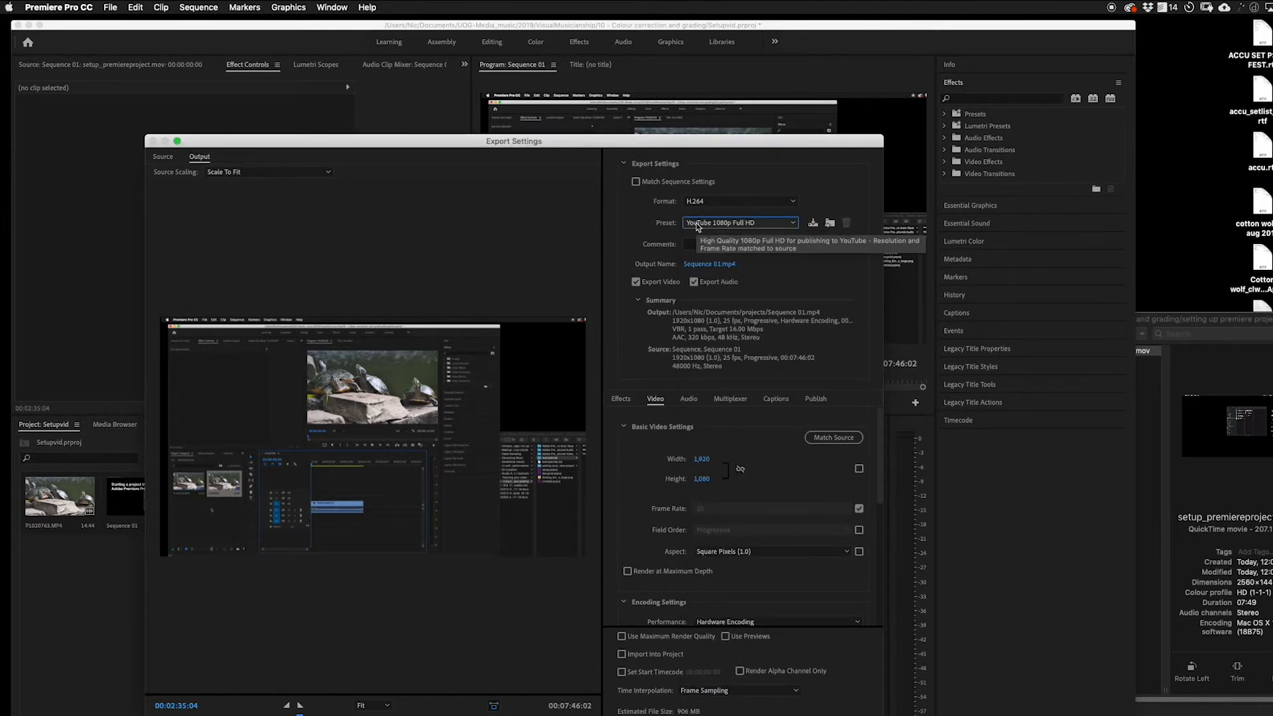
Try the Match Source - High bitrate preset and toggle source matching for the frame width and height
{"action": "left_click", "coordinate": [697, 225]}
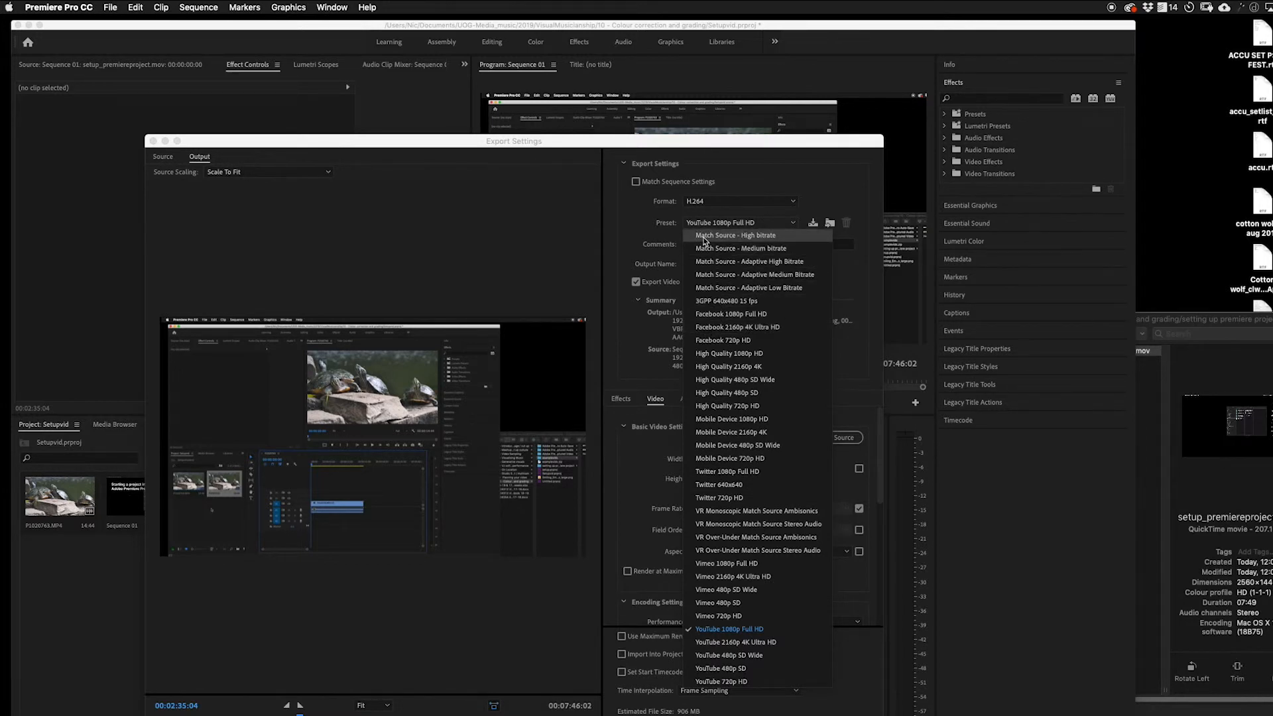
{"action": "left_click", "coordinate": [704, 238]}
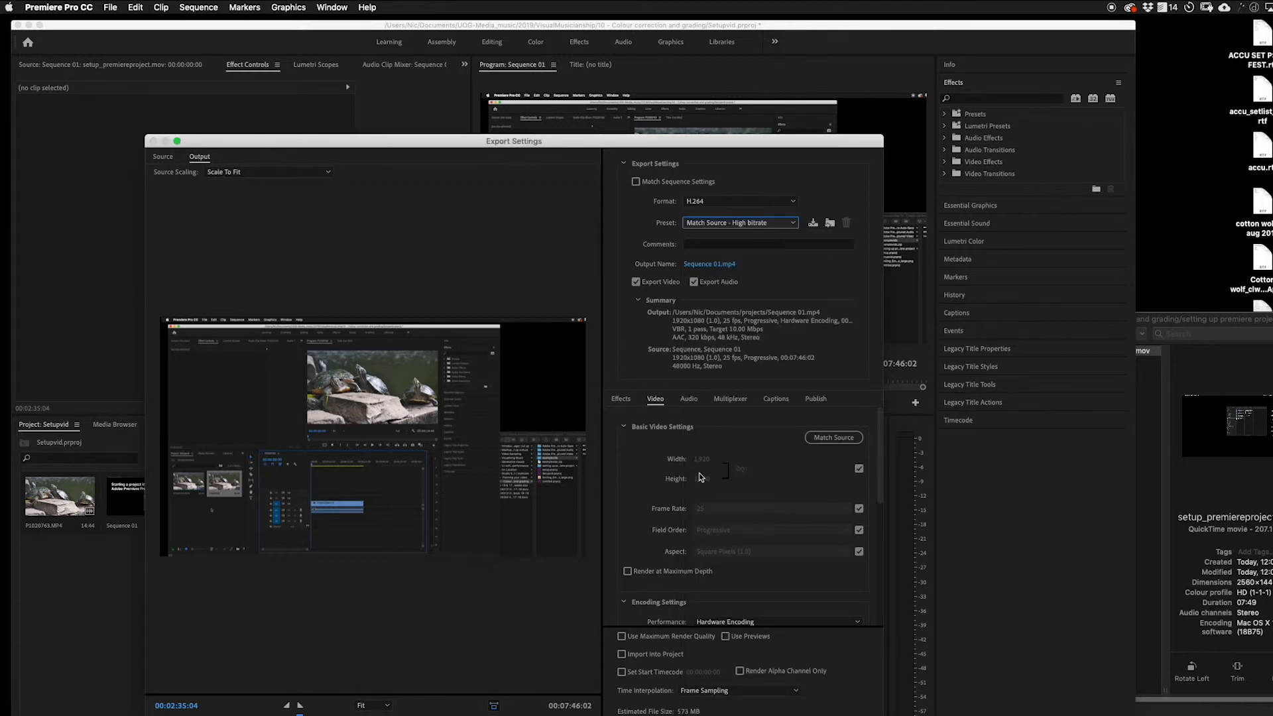
{"action": "left_click", "coordinate": [860, 469]}
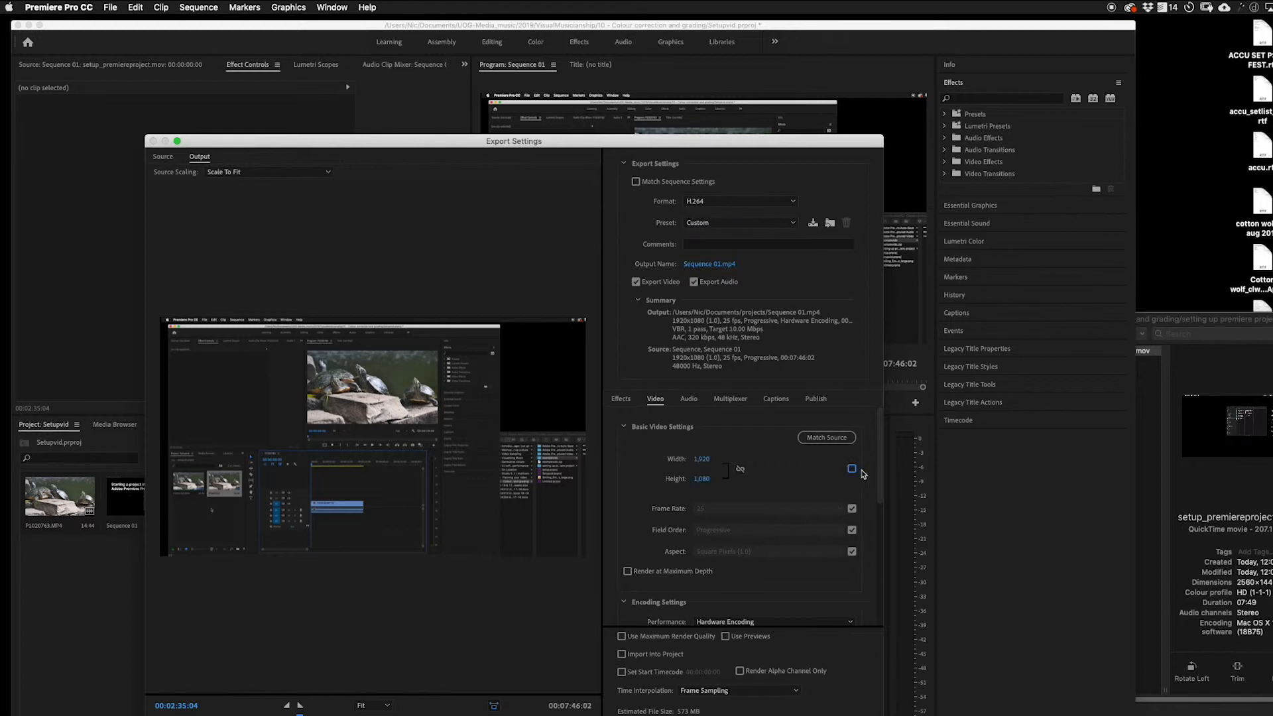
{"action": "left_click", "coordinate": [853, 472]}
Review the audio, effects and video export settings and apply the YouTube 1080p Full HD preset
{"action": "left_click", "coordinate": [688, 401]}
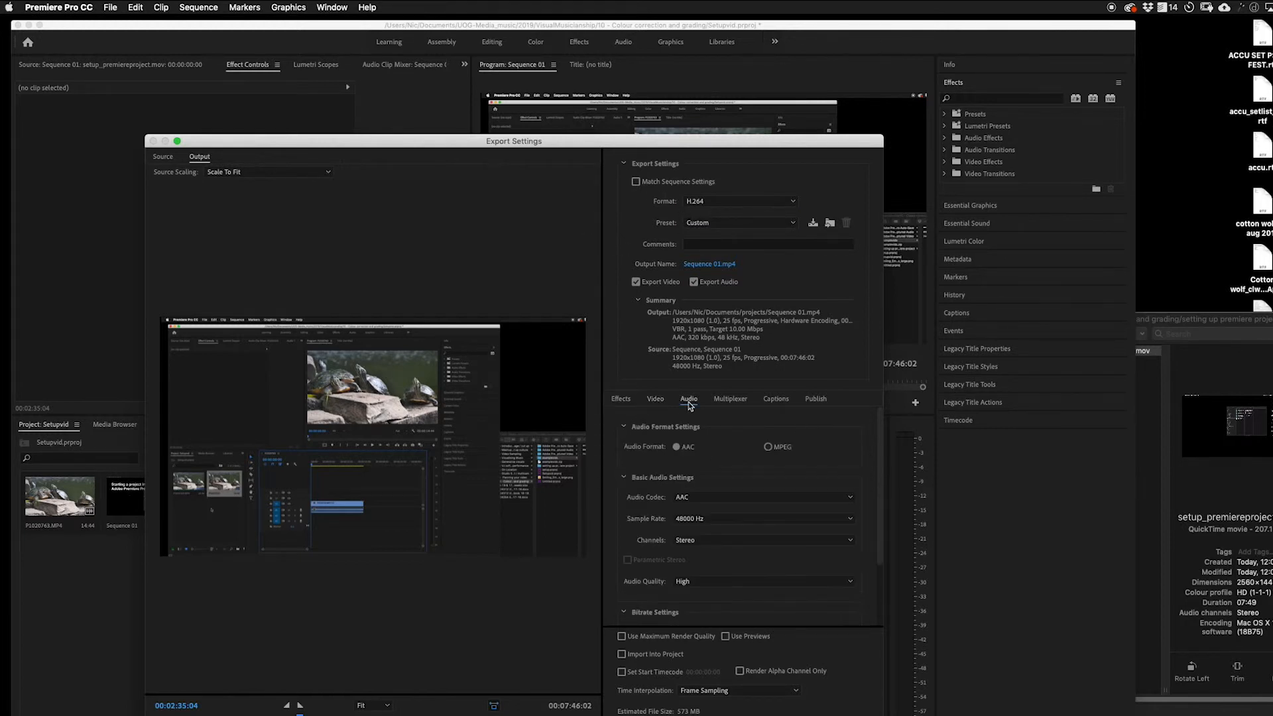
{"action": "scroll", "coordinate": [666, 513], "scroll_direction": "down", "scroll_amount": 3}
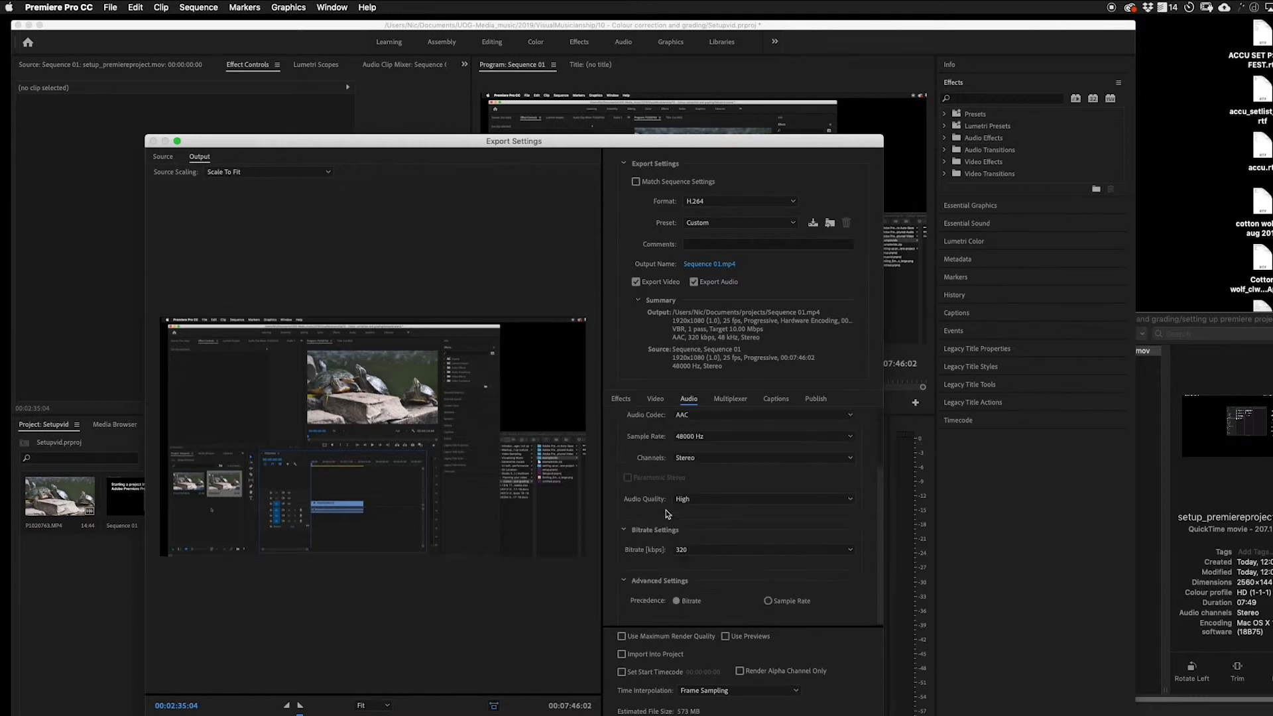
{"action": "scroll", "coordinate": [666, 514], "scroll_direction": "up", "scroll_amount": 3}
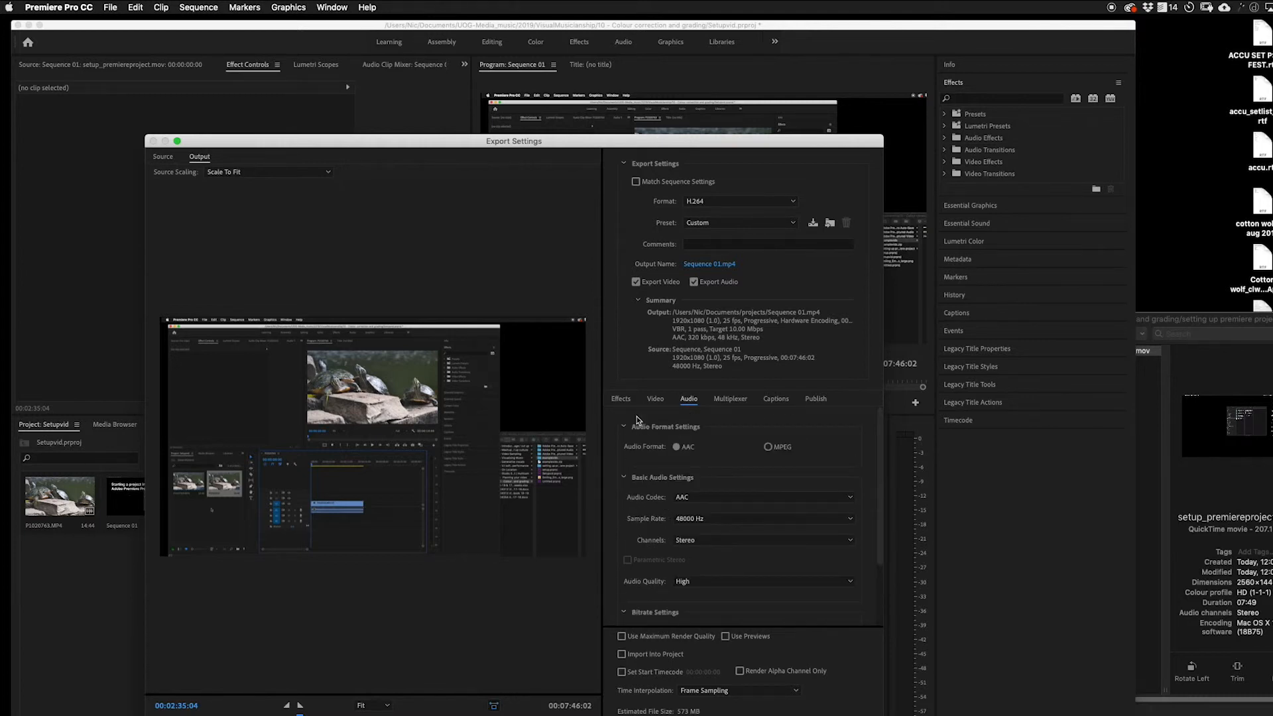
{"action": "left_click", "coordinate": [622, 399]}
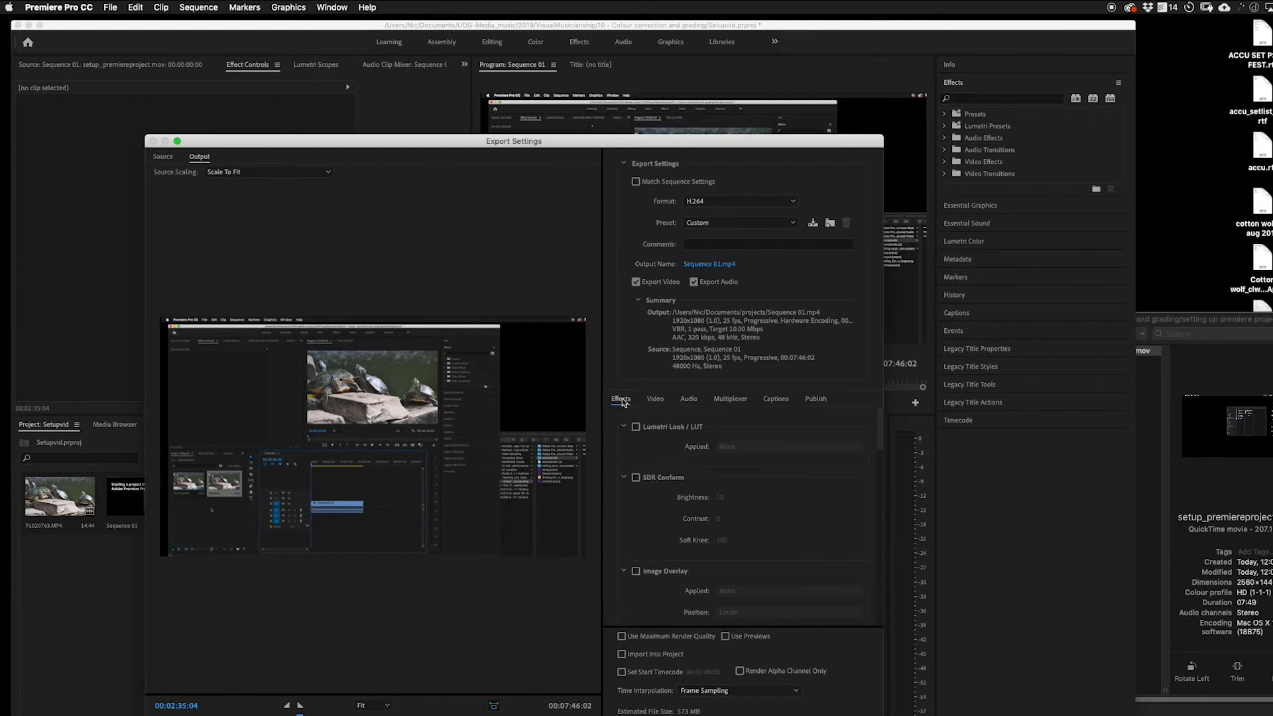
{"action": "left_click", "coordinate": [655, 400]}
{"action": "left_click", "coordinate": [687, 400]}
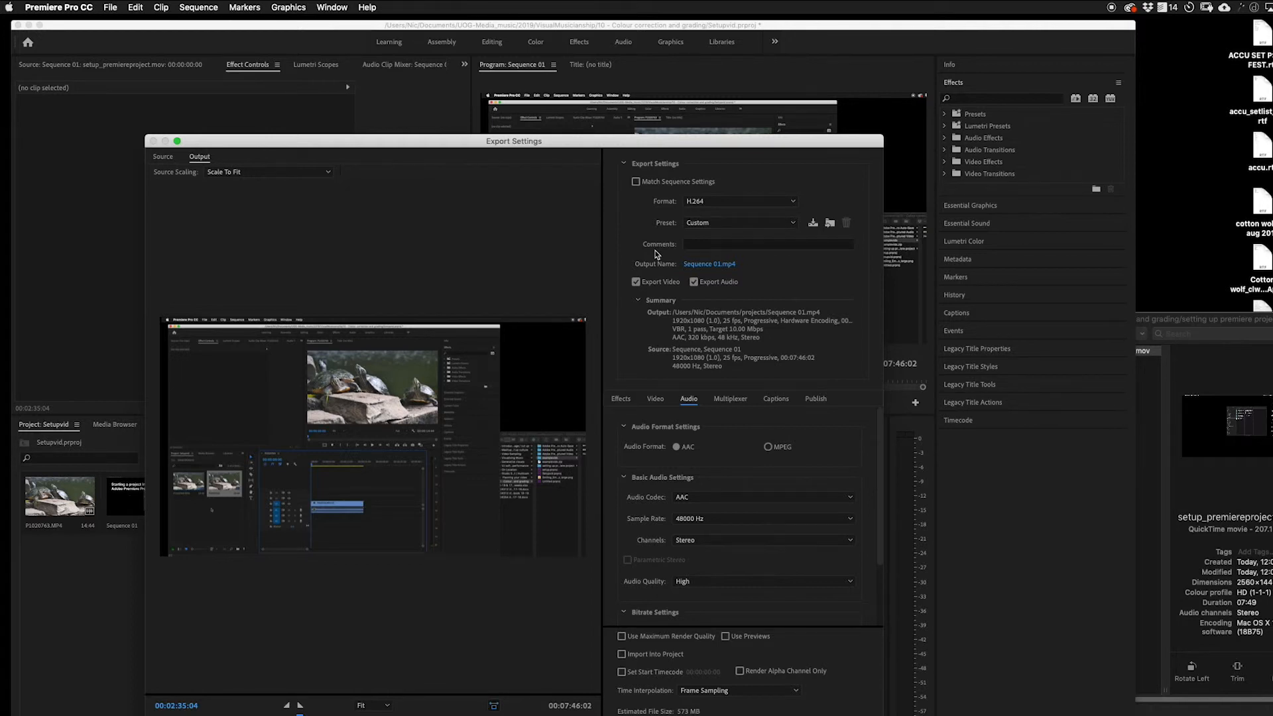
{"action": "left_click", "coordinate": [724, 224]}
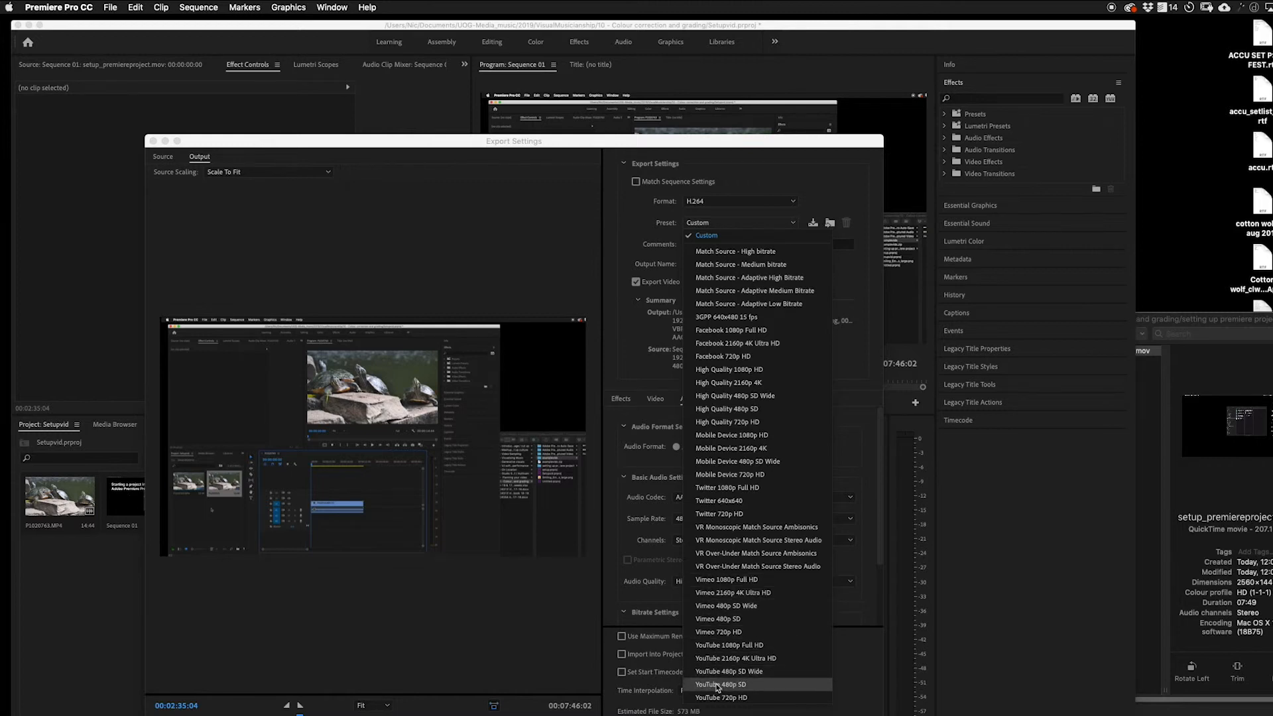
{"action": "left_click", "coordinate": [712, 648]}
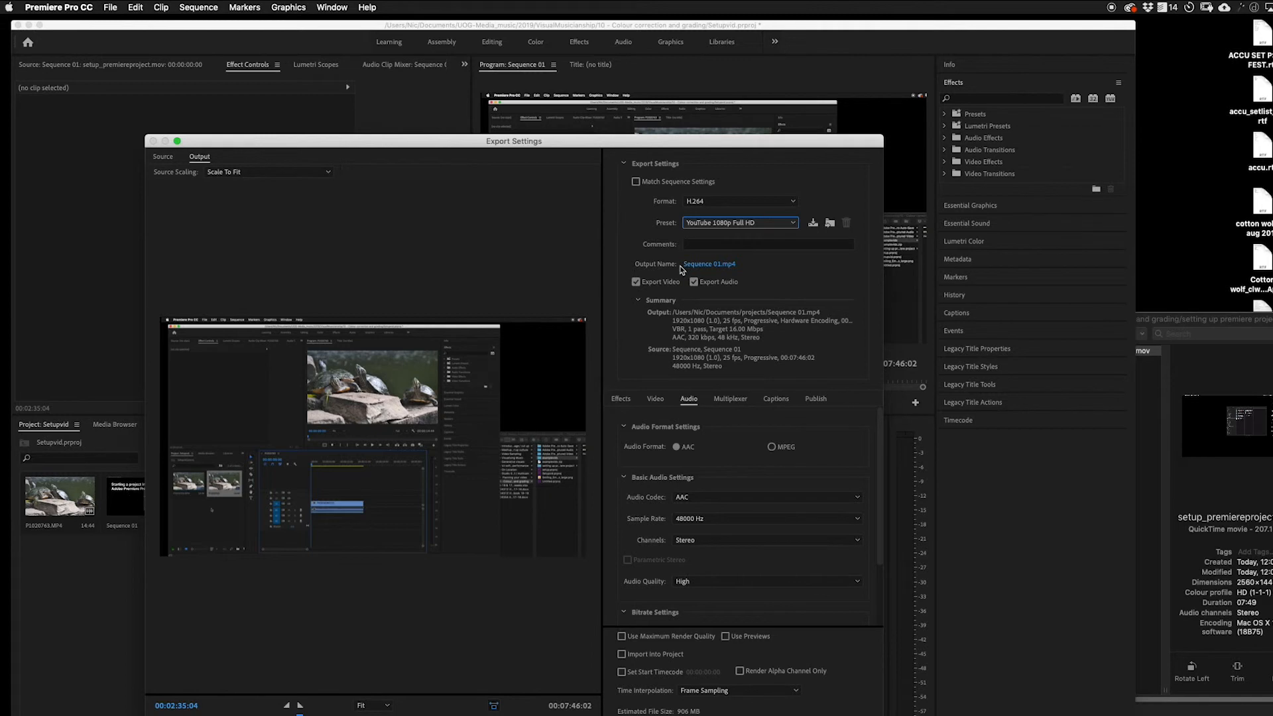
Set the output location to Documents/UOG-Media_music/2019/VisualMusicianship/10 - Colour correction and grading/setting up premiere project
{"action": "left_click", "coordinate": [725, 266]}
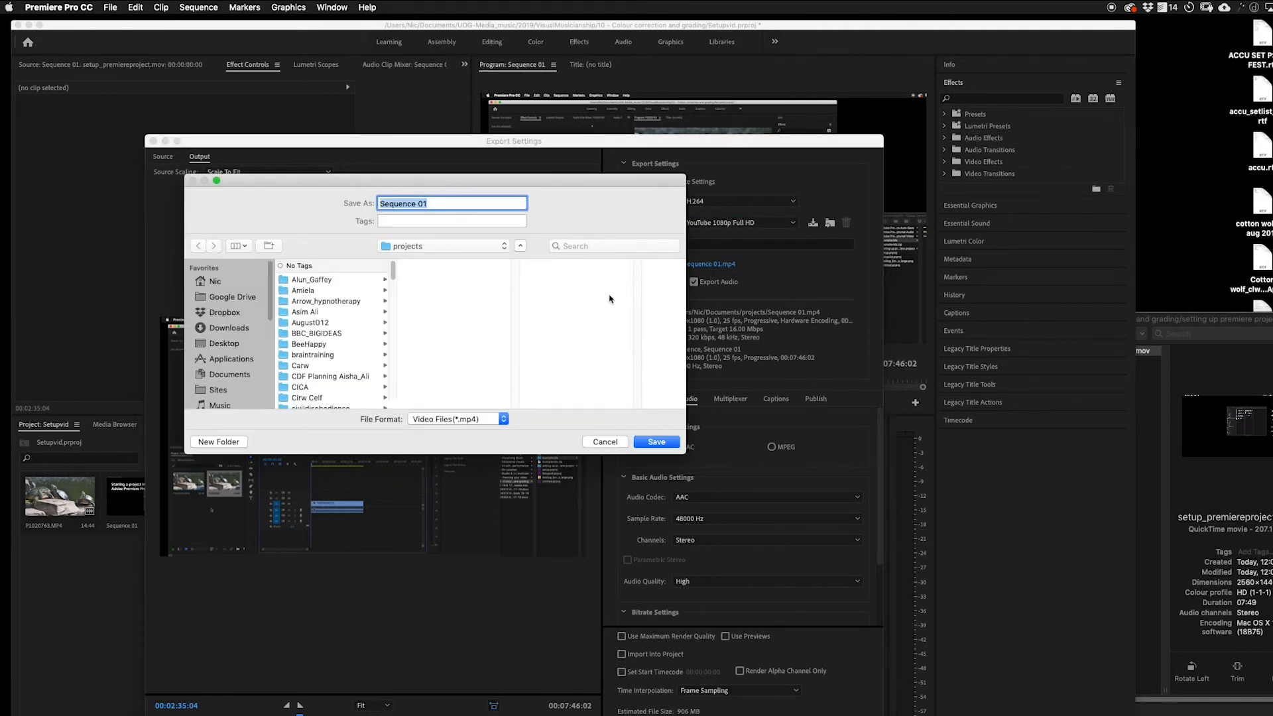
{"action": "left_click", "coordinate": [223, 346]}
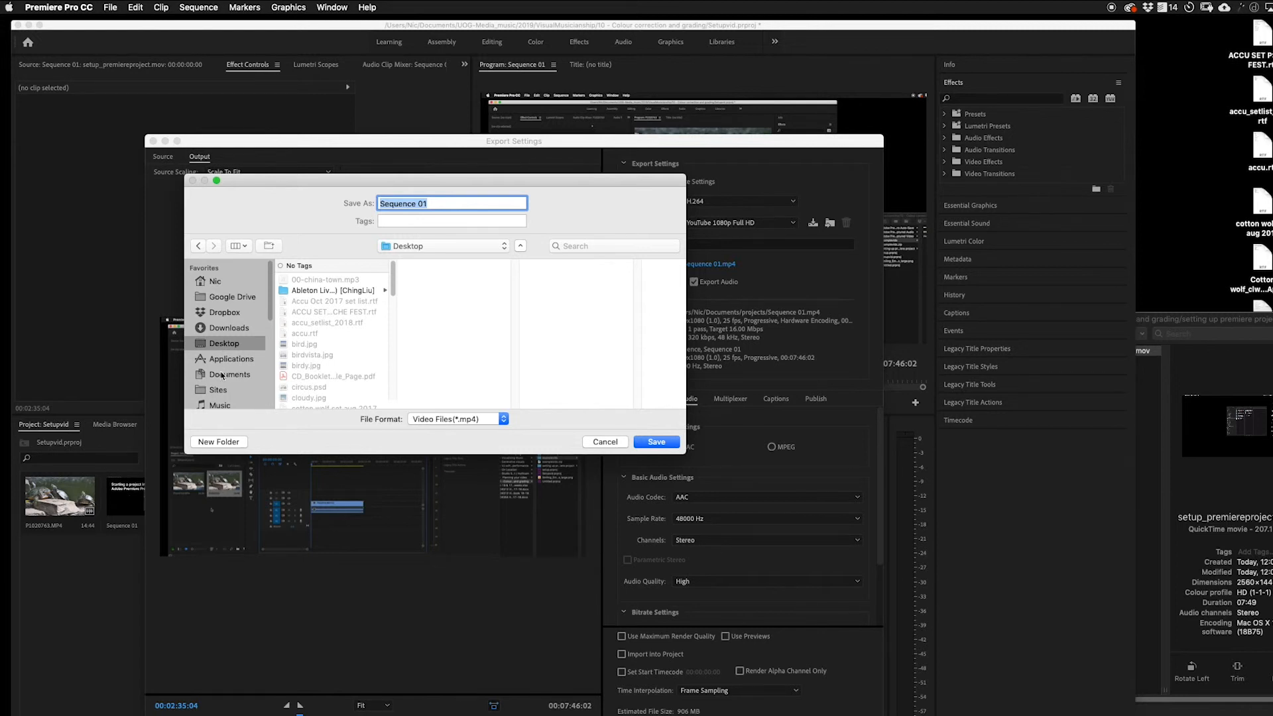
{"action": "left_click", "coordinate": [225, 375]}
{"action": "scroll", "coordinate": [326, 376], "scroll_direction": "down", "scroll_amount": 10}
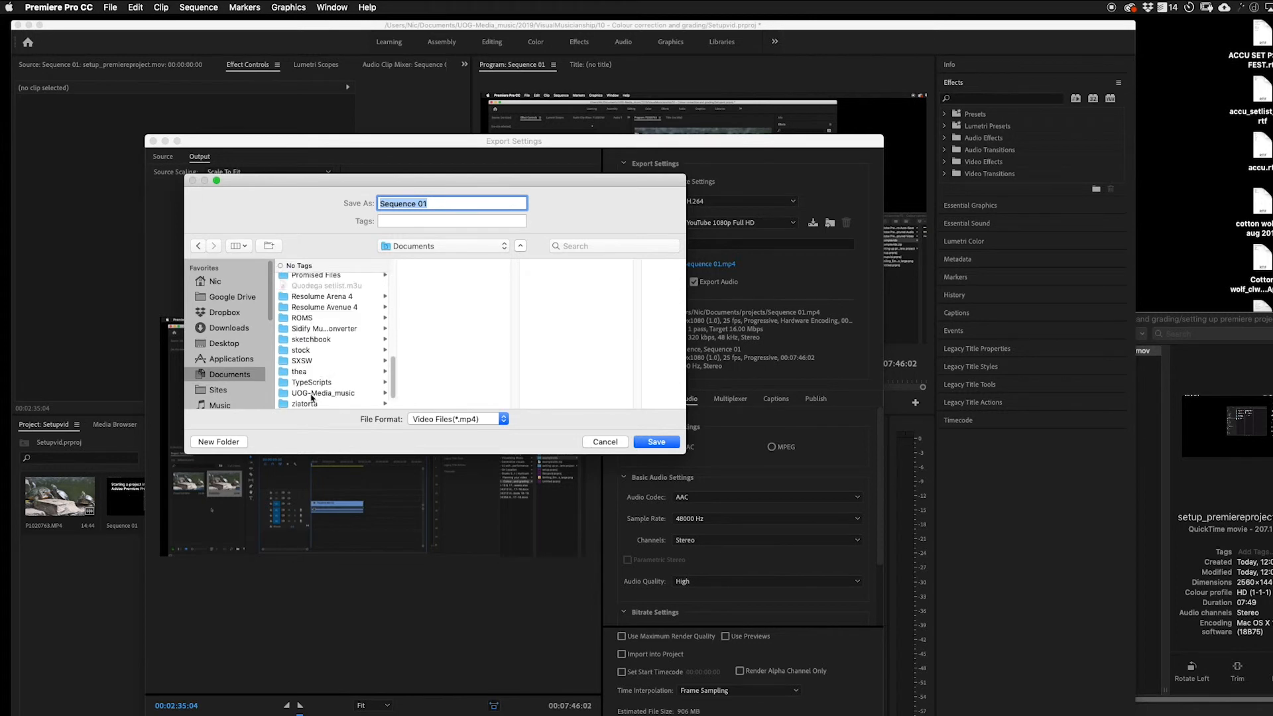
{"action": "left_click", "coordinate": [326, 392]}
{"action": "left_click", "coordinate": [424, 327]}
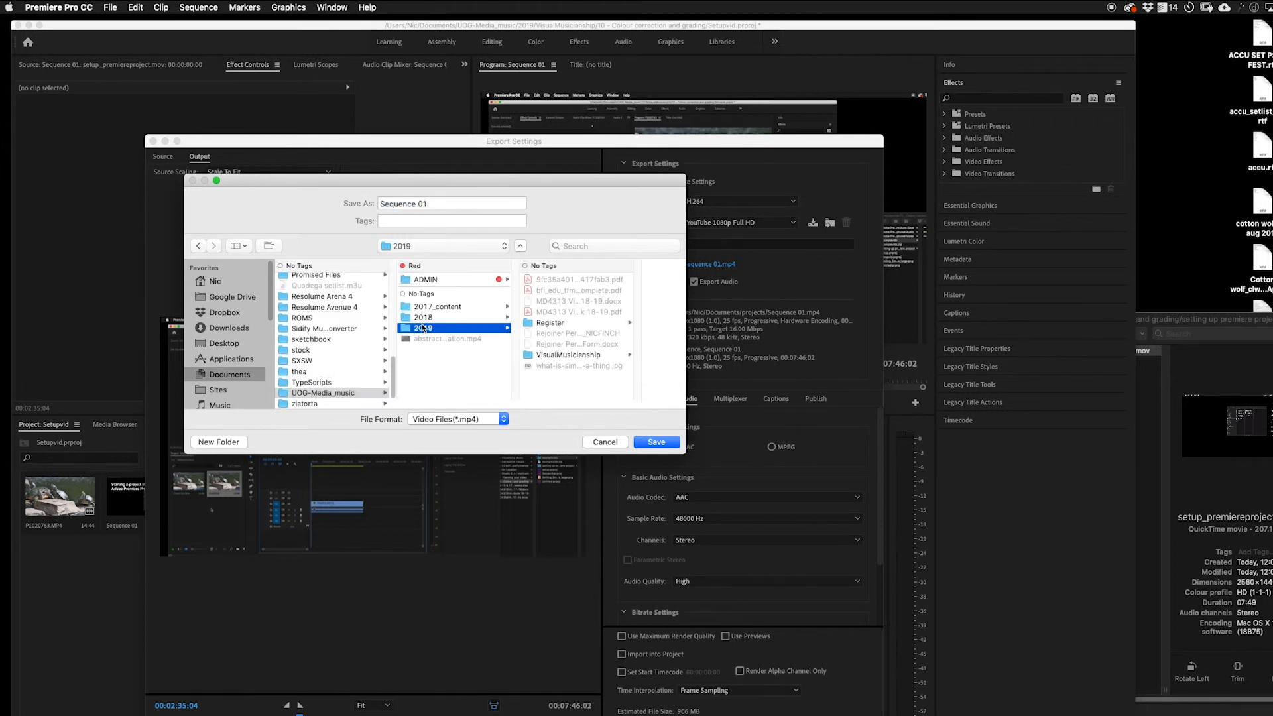
{"action": "left_click", "coordinate": [554, 356]}
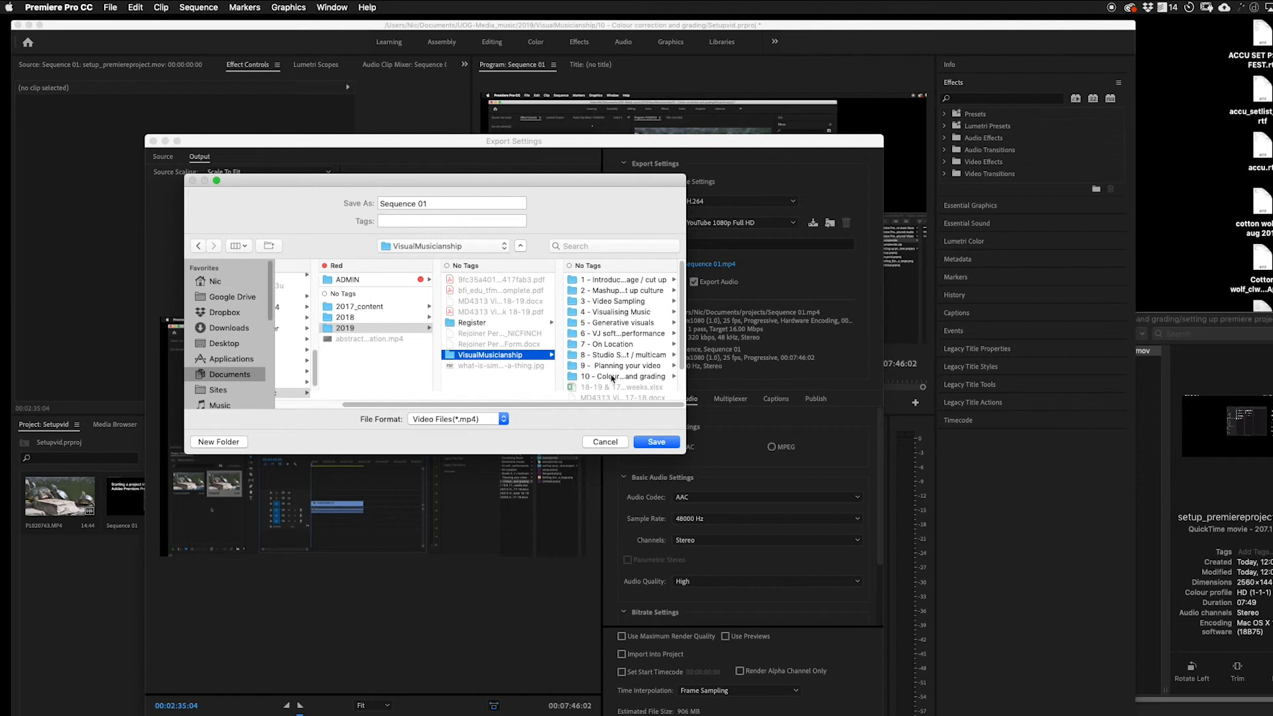
{"action": "left_click", "coordinate": [614, 376]}
{"action": "left_click", "coordinate": [596, 335]}
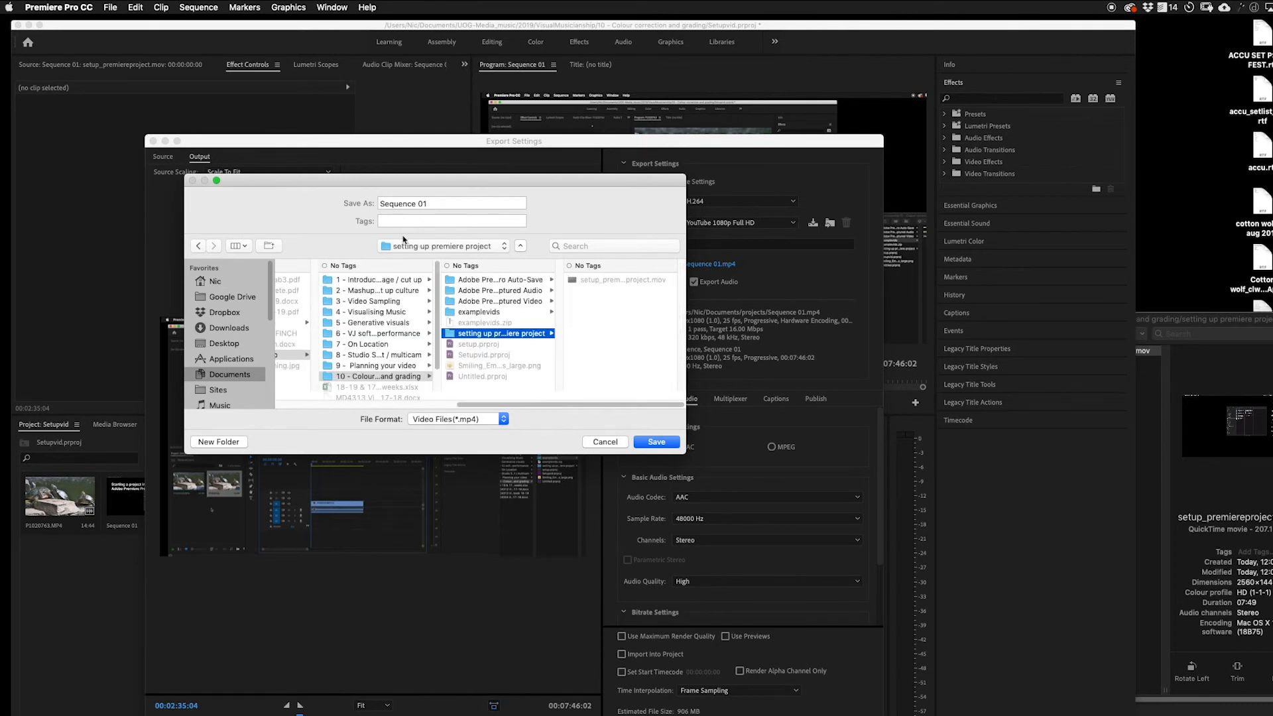
Name the output file settinguppreoject_premiere, save the name and start processing the export
{"action": "left_click_drag", "start_coordinate": [430, 204], "coordinate": [357, 196]}
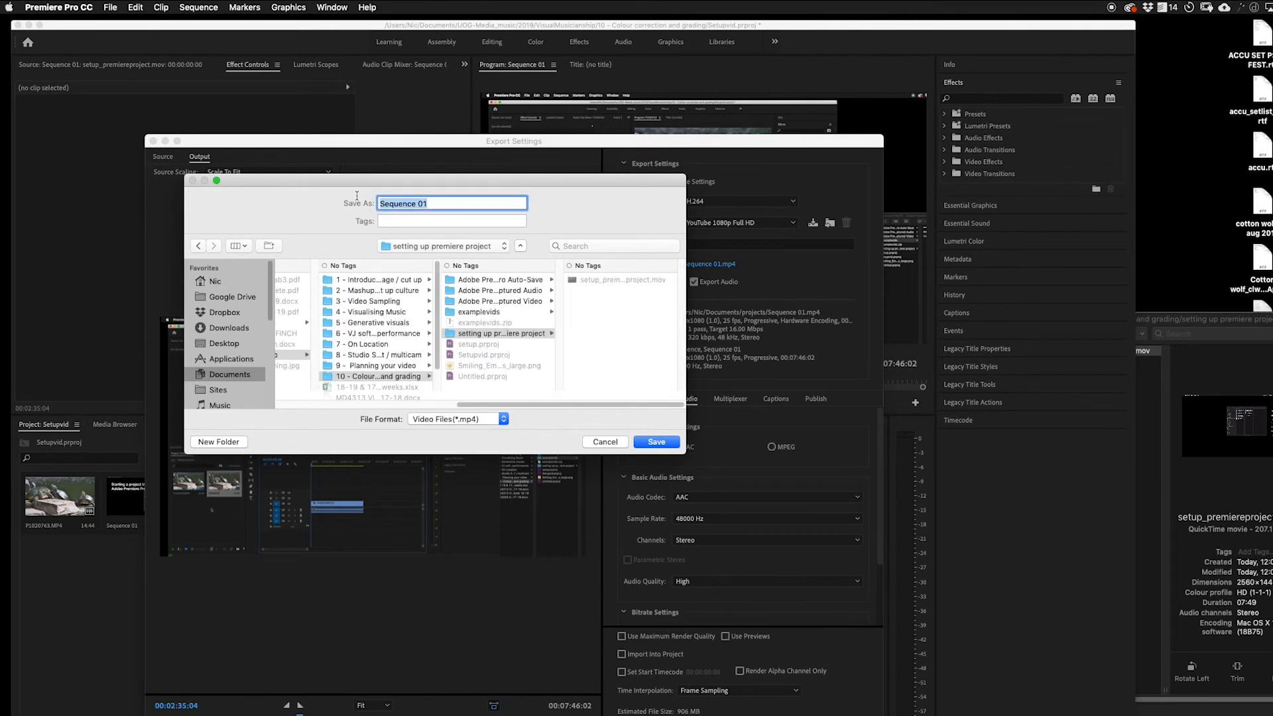
{"action": "type", "text": "settinguppreoject_premiere"}
{"action": "key", "text": "Return"}
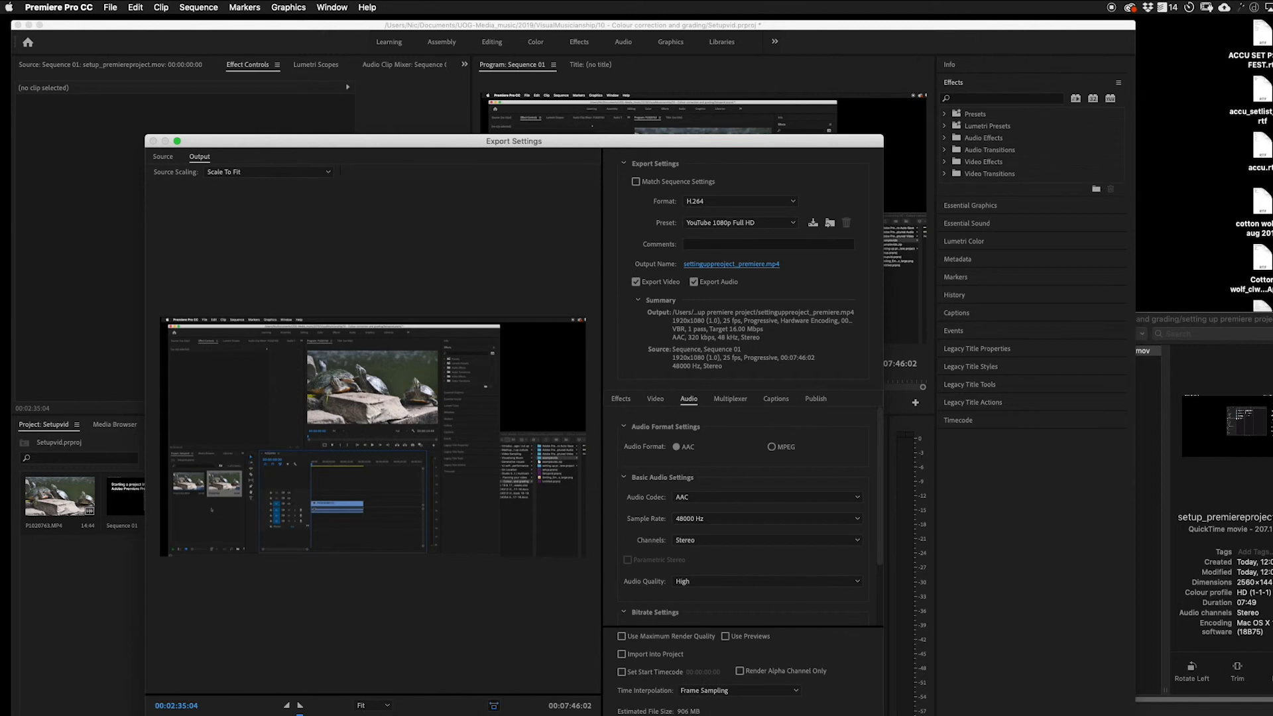
{"action": "key", "text": "Return"}
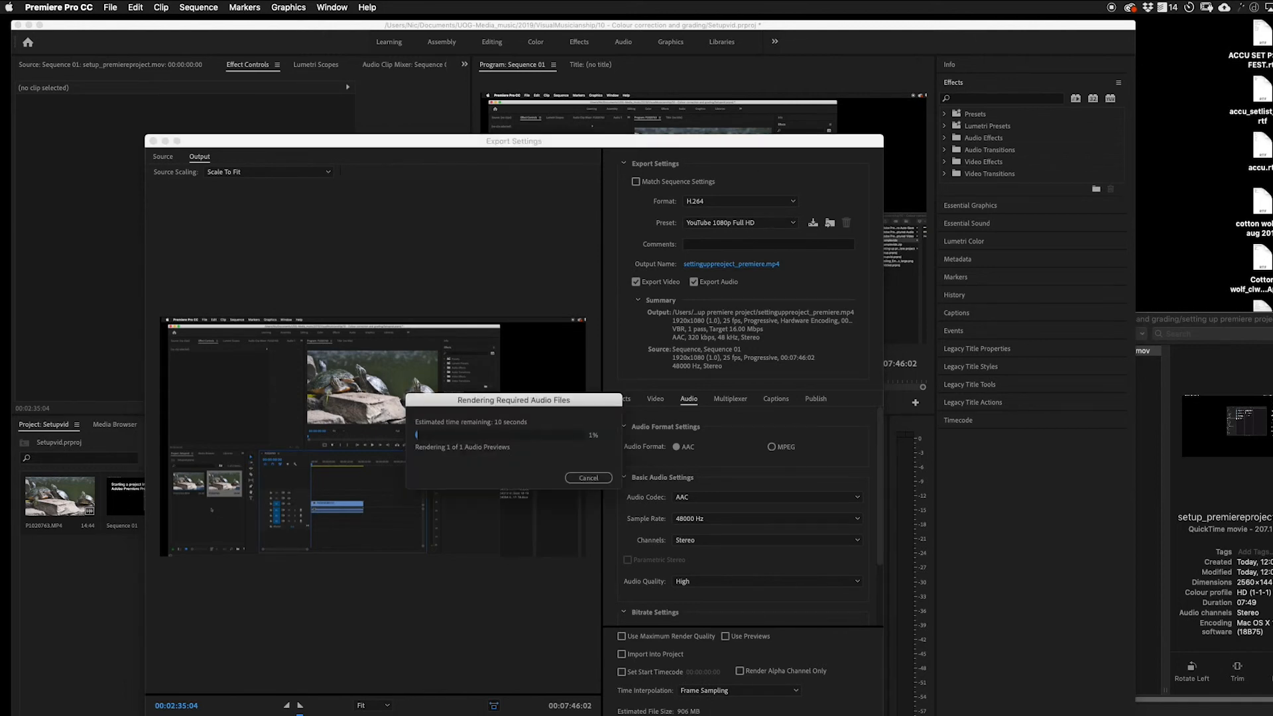